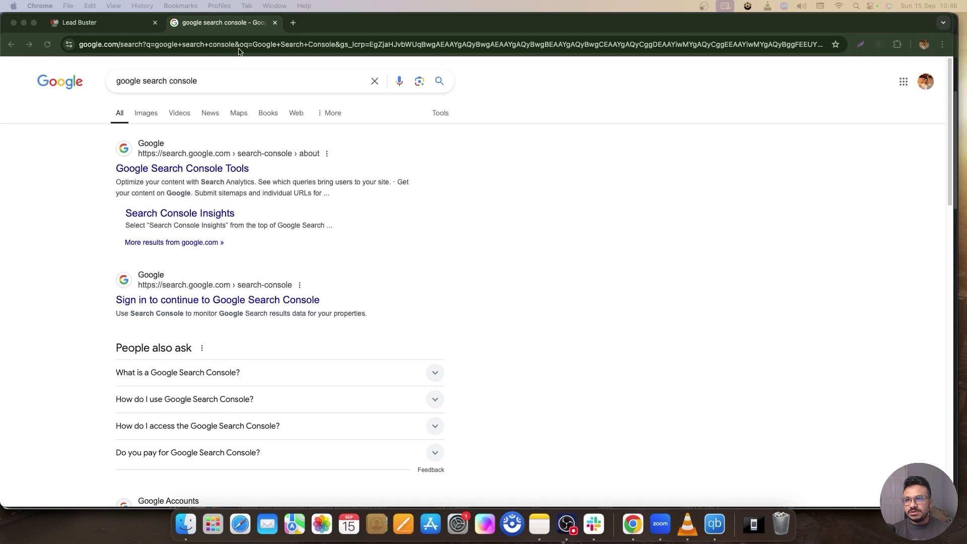
Step: Open the 'Google Search Console Tools' result and start a new blank tab
{"action": "left_click", "coordinate": [192, 168]}
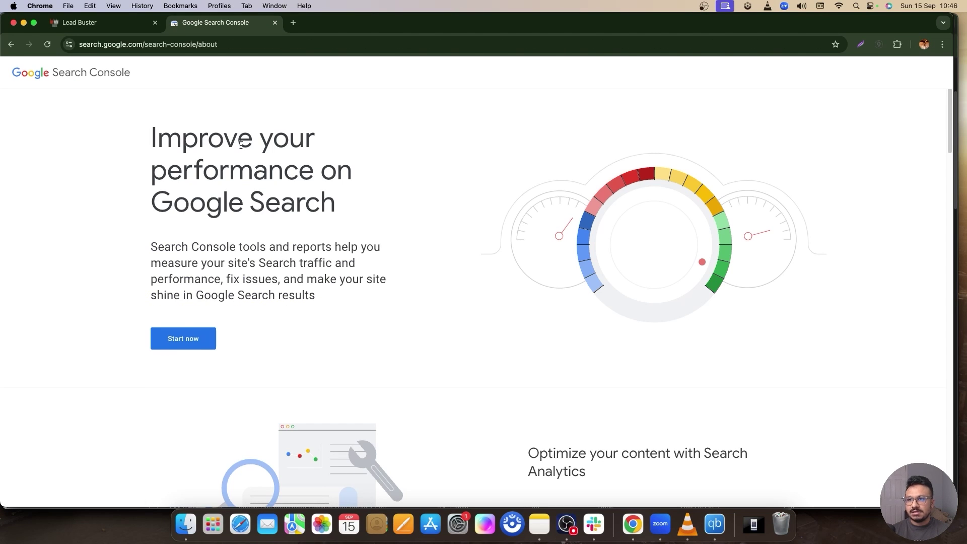
{"action": "left_click", "coordinate": [294, 22]}
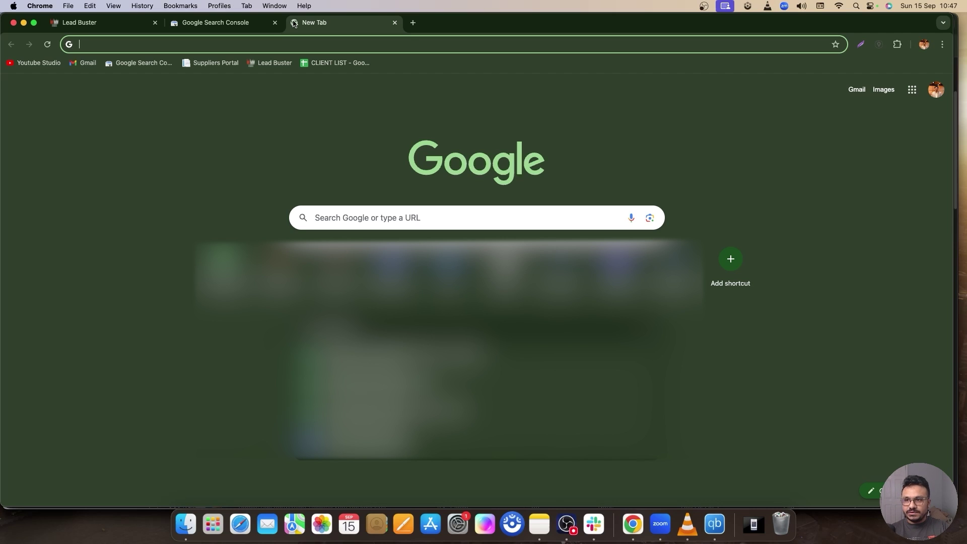
Step: Search Google for site:landingpages.myleadbuster.com, correcting the mistyped 'sites:' prefix
{"action": "type", "text": "google.com"}
{"action": "key", "text": "Return"}
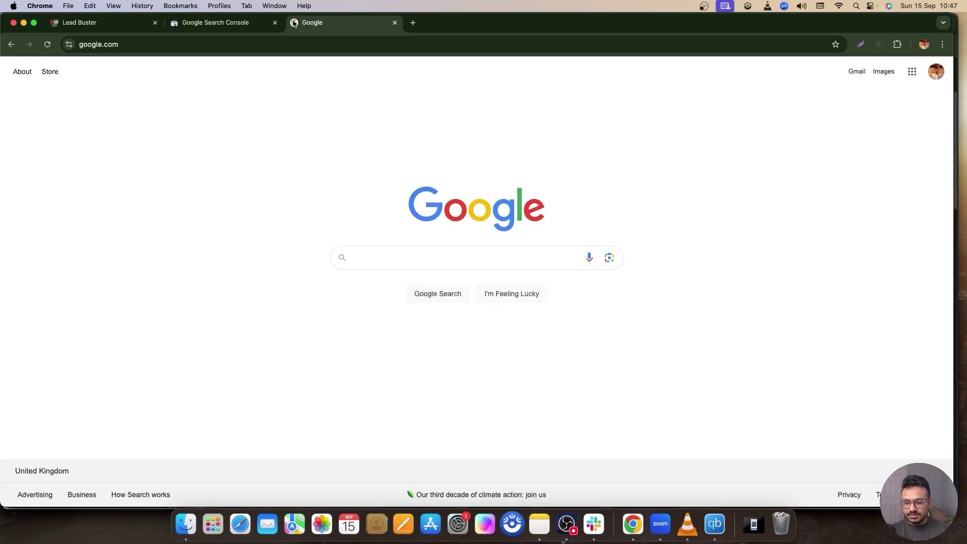
{"action": "type", "text": "sites:"}
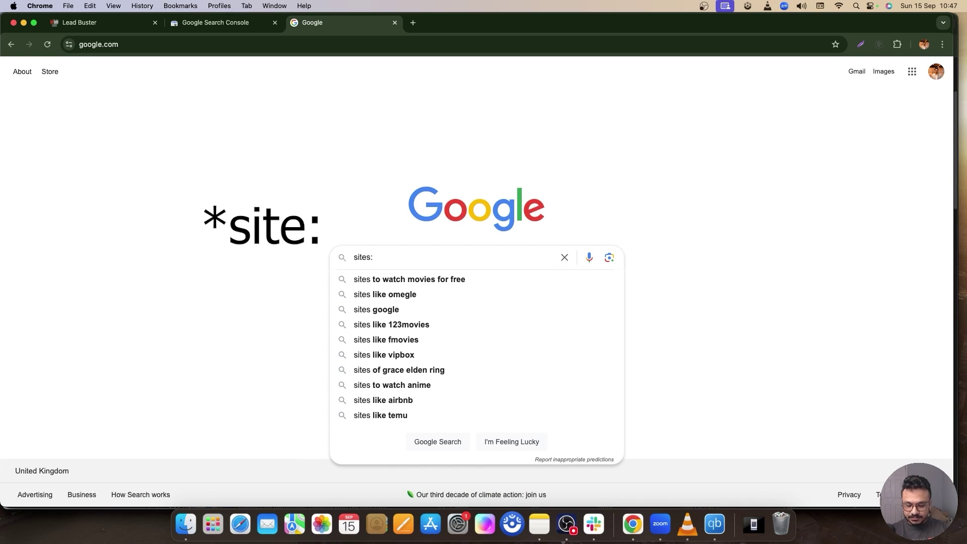
{"action": "type", "text": "landingpages.myleadbuster."}
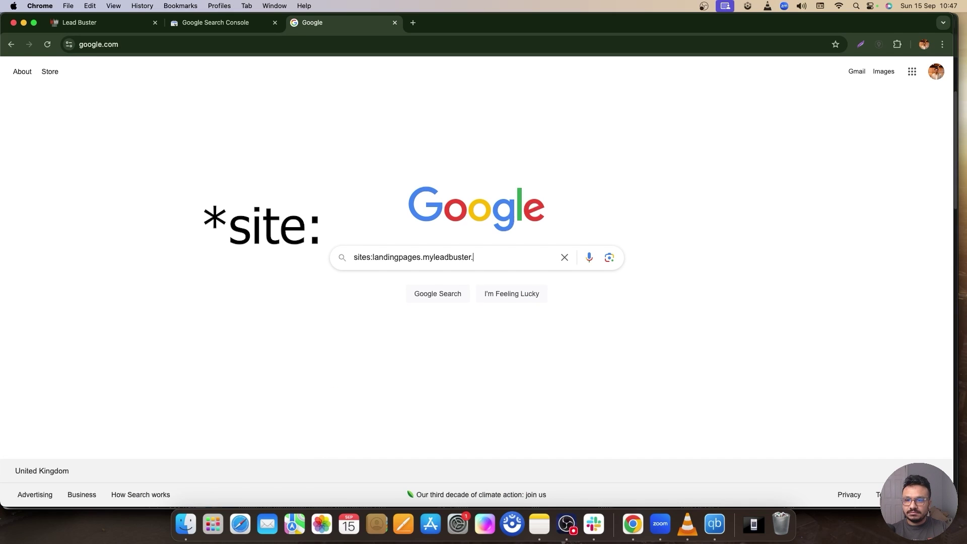
{"action": "type", "text": "com"}
{"action": "key", "text": "Return"}
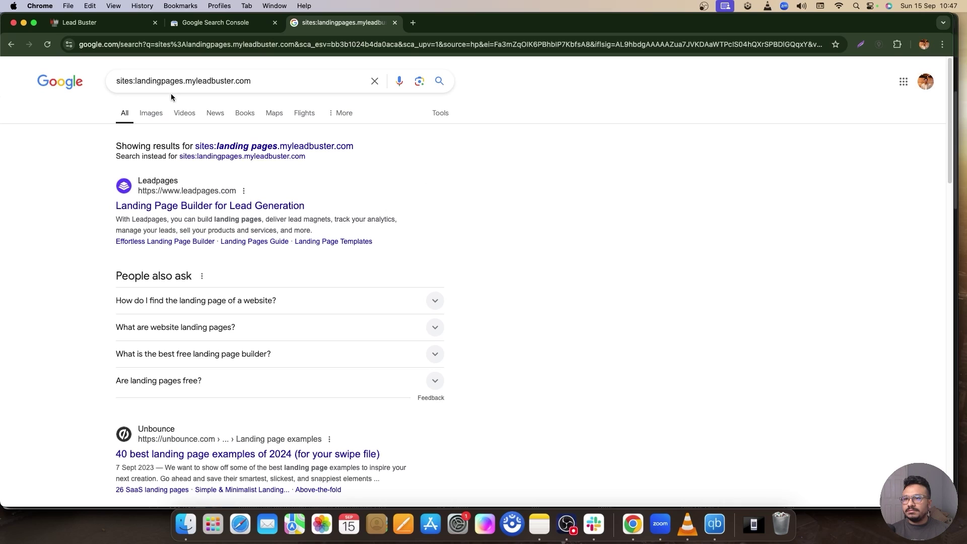
{"action": "left_click", "coordinate": [134, 81]}
{"action": "key", "text": "BackSpace"}
{"action": "key", "text": "Return"}
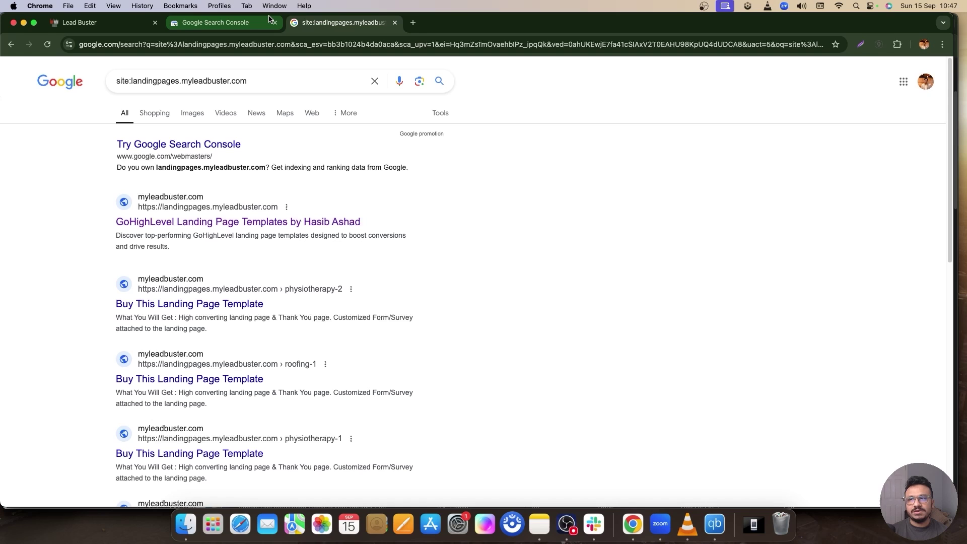
{"action": "left_click", "coordinate": [257, 23]}
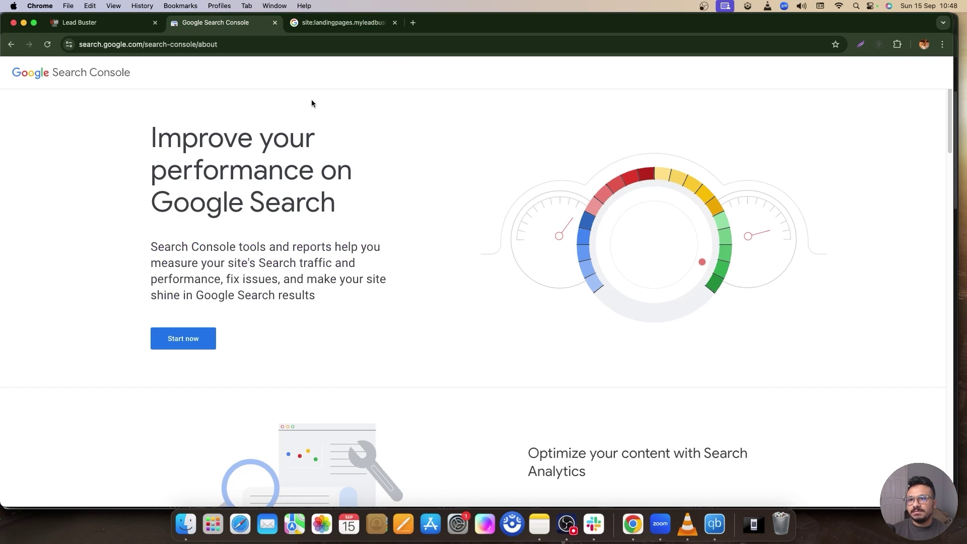
{"action": "key", "text": "ctrl+Tab"}
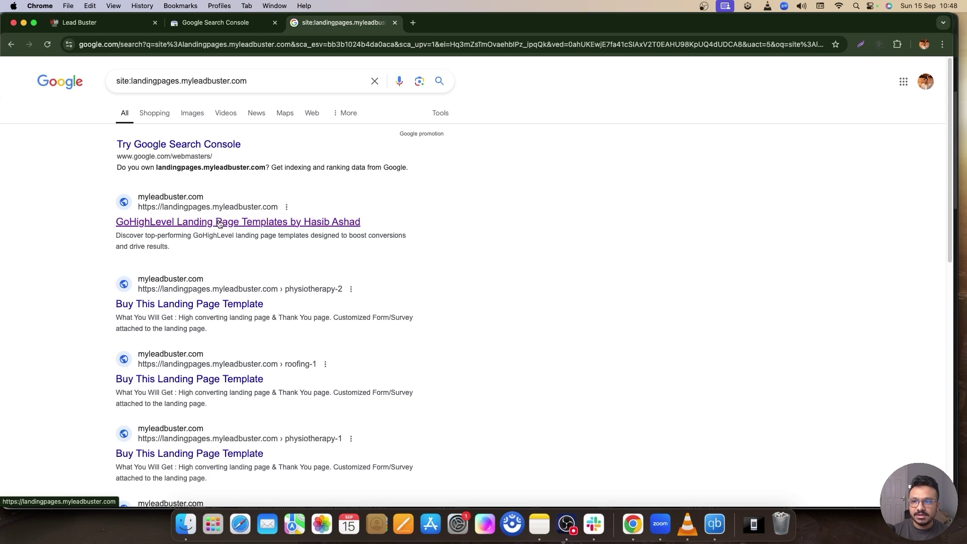
Step: Start Search Console setup and copy landingpages.myleadbuster.com from the search query
{"action": "left_click", "coordinate": [229, 29]}
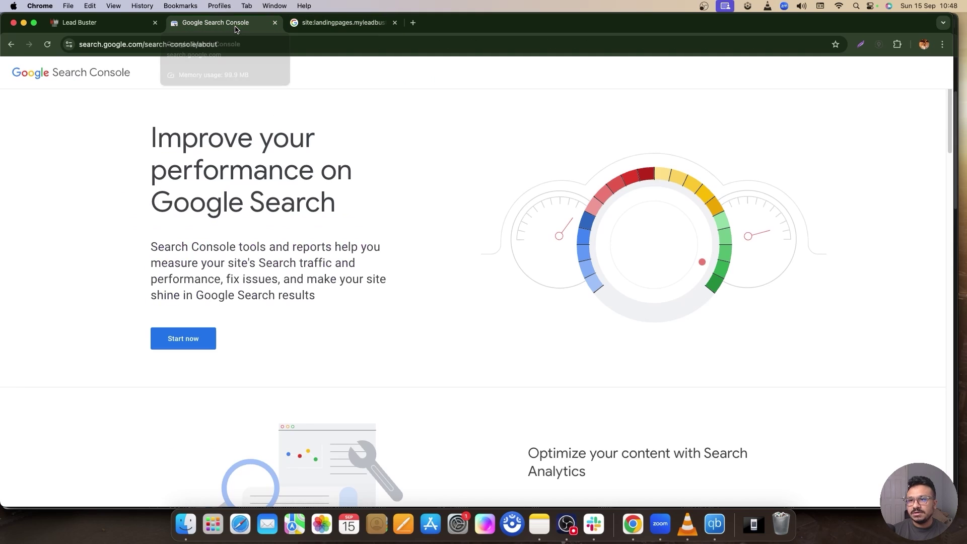
{"action": "left_click", "coordinate": [195, 340]}
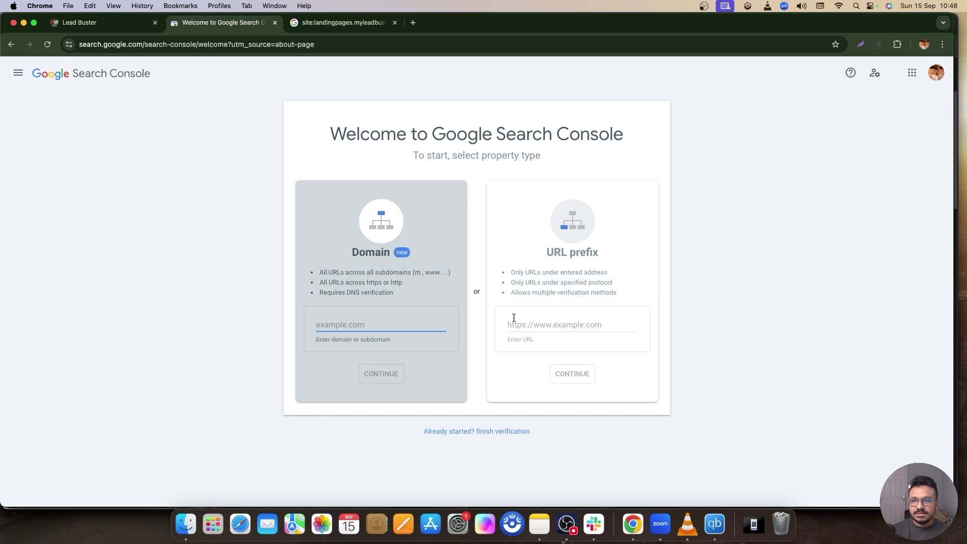
{"action": "left_click", "coordinate": [333, 24]}
{"action": "double_click", "coordinate": [132, 82]}
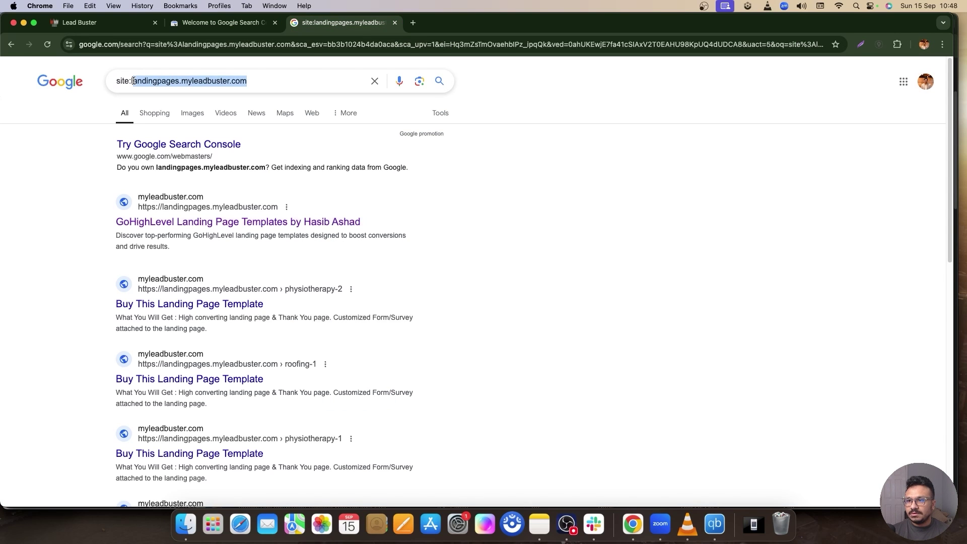
{"action": "key", "text": "super+c"}
{"action": "left_click", "coordinate": [222, 22]}
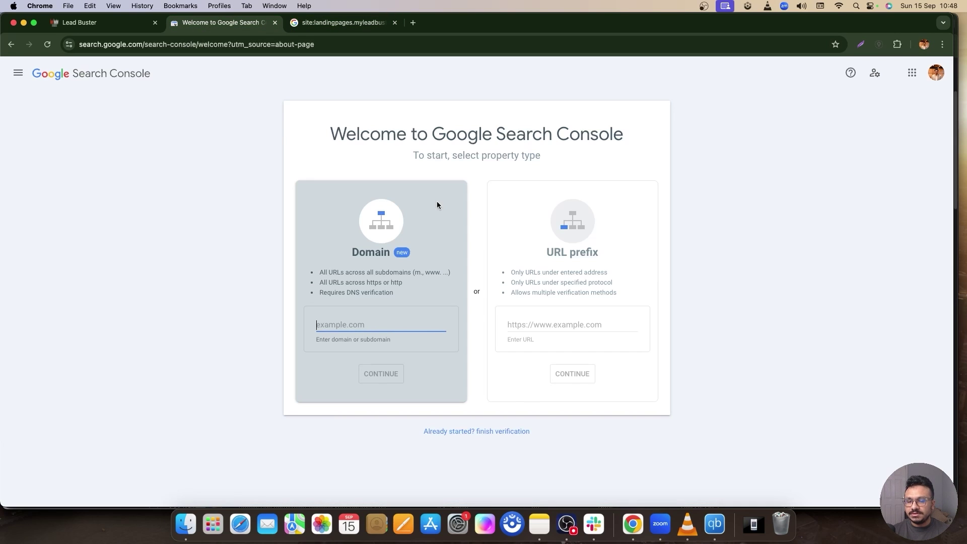
{"action": "left_click", "coordinate": [573, 340]}
{"action": "key", "text": "super+v"}
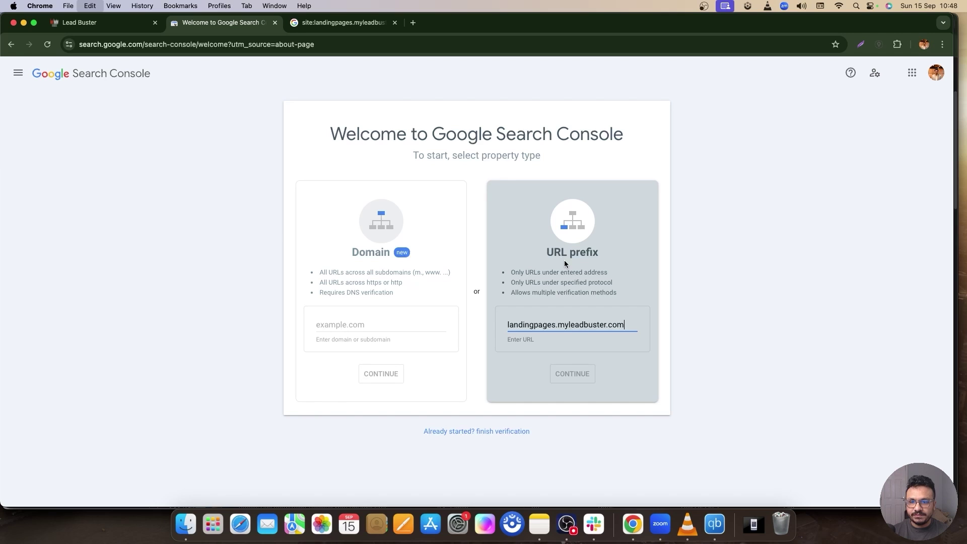
{"action": "left_click", "coordinate": [508, 325]}
{"action": "type", "text": "https://"}
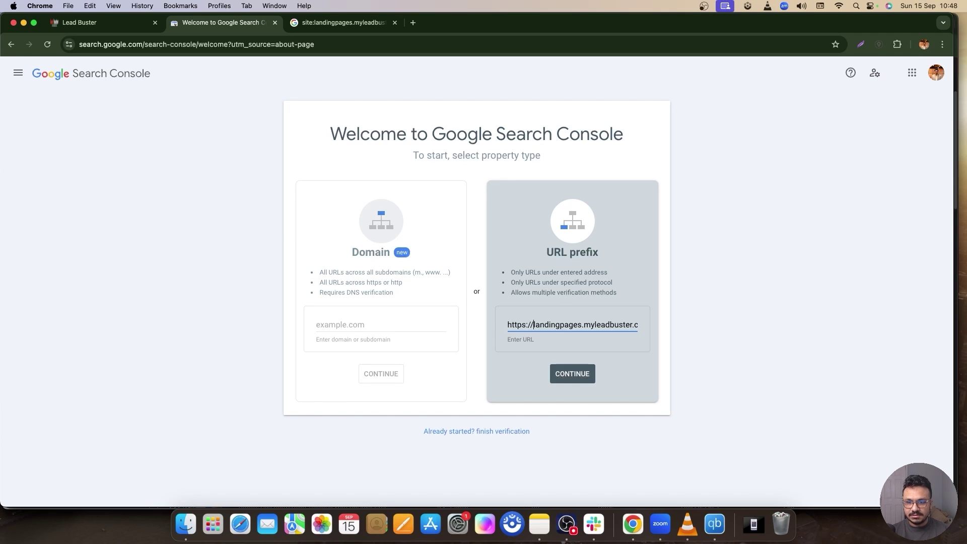
{"action": "left_click", "coordinate": [575, 381]}
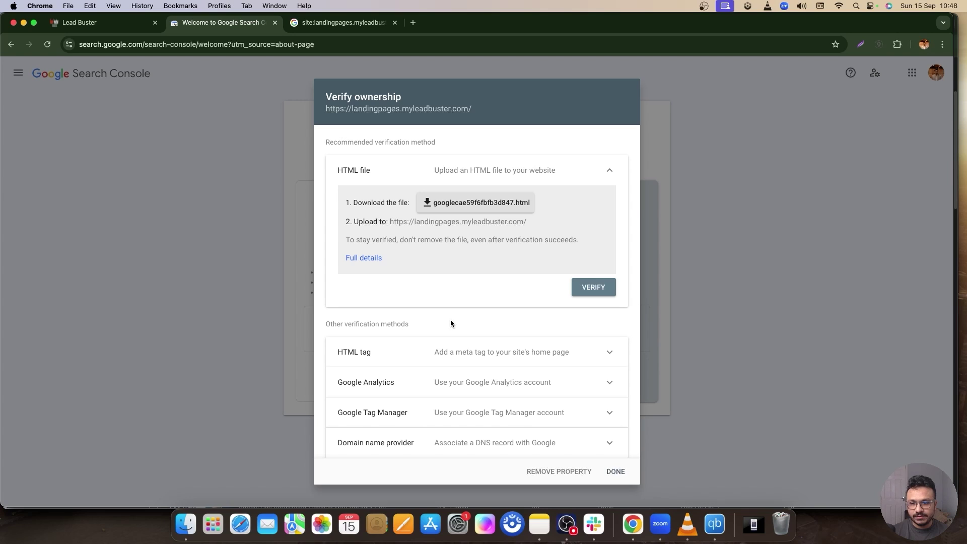
Step: Review the HTML tag and Google Analytics verification methods
{"action": "left_click", "coordinate": [461, 349]}
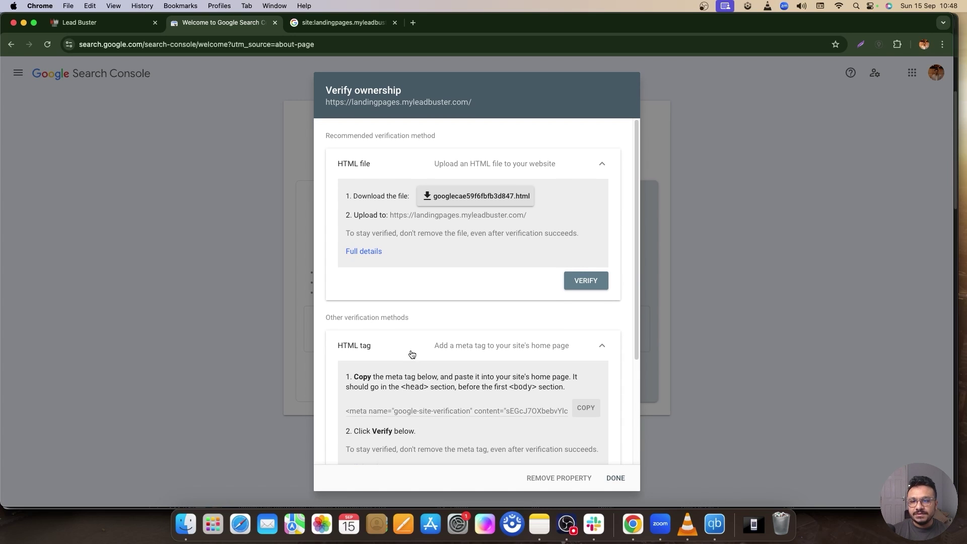
{"action": "scroll", "coordinate": [488, 356], "scroll_direction": "down", "scroll_amount": 3}
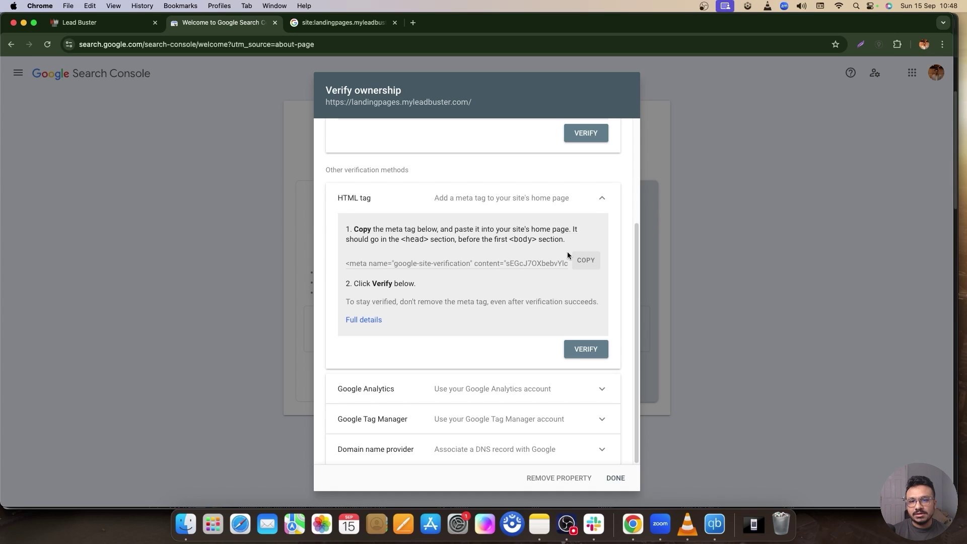
{"action": "left_click", "coordinate": [602, 198]}
{"action": "left_click", "coordinate": [504, 382]}
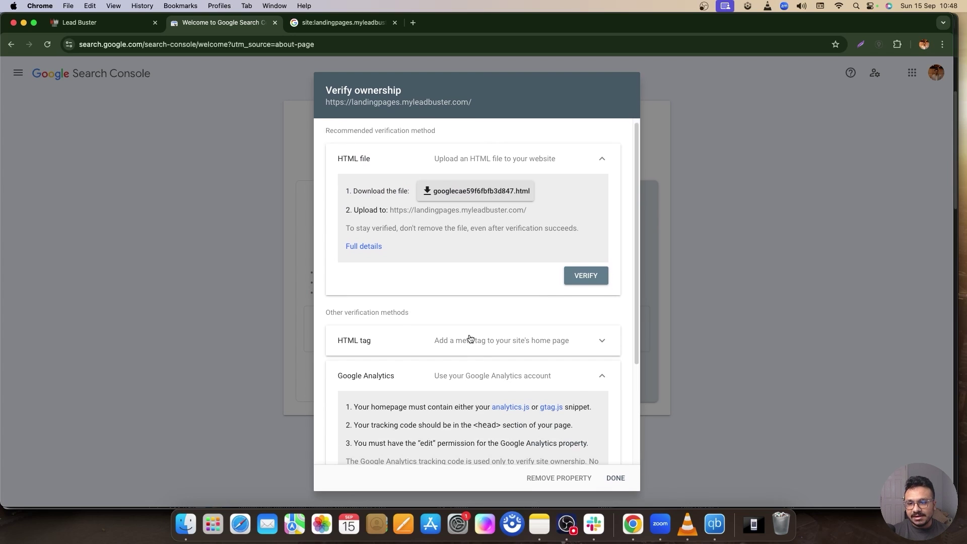
{"action": "scroll", "coordinate": [470, 339], "scroll_direction": "down", "scroll_amount": 3}
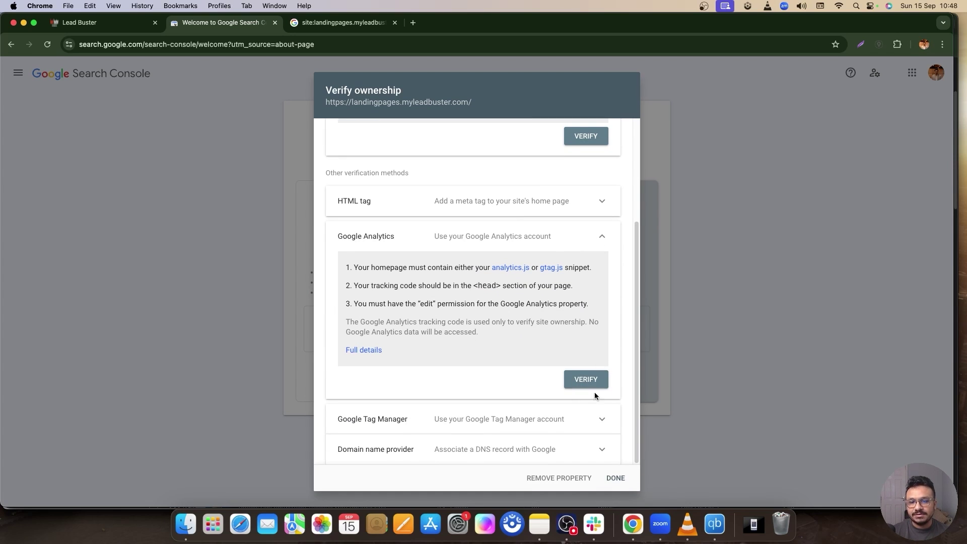
{"action": "left_click", "coordinate": [130, 30]}
{"action": "left_click", "coordinate": [222, 23]}
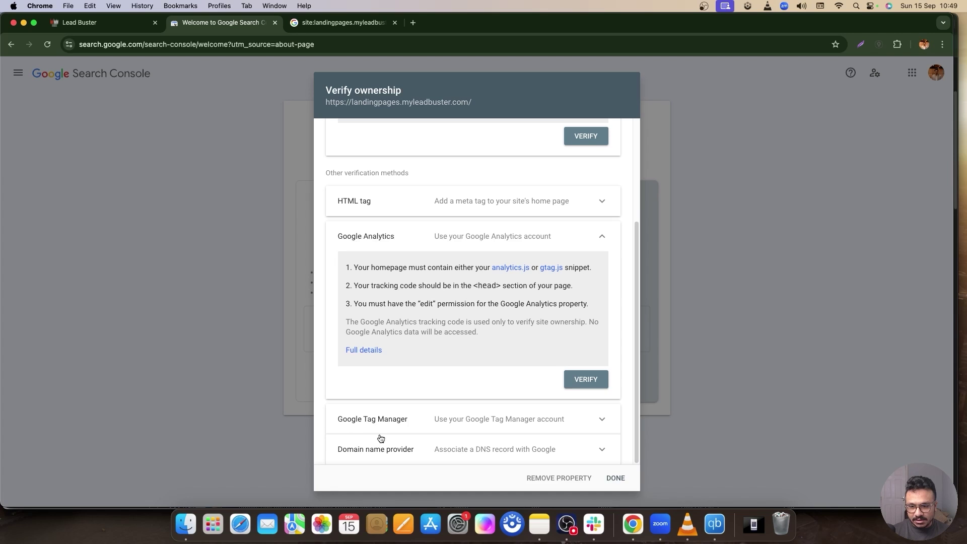
Step: Expand Domain name provider and choose CNAME as the record type
{"action": "left_click", "coordinate": [403, 447]}
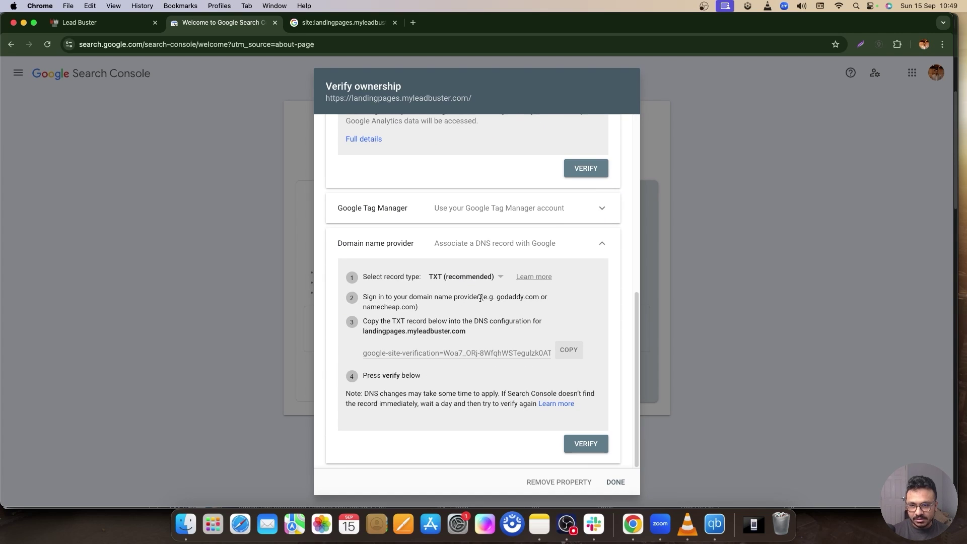
{"action": "left_click", "coordinate": [467, 279]}
{"action": "left_click", "coordinate": [441, 295]}
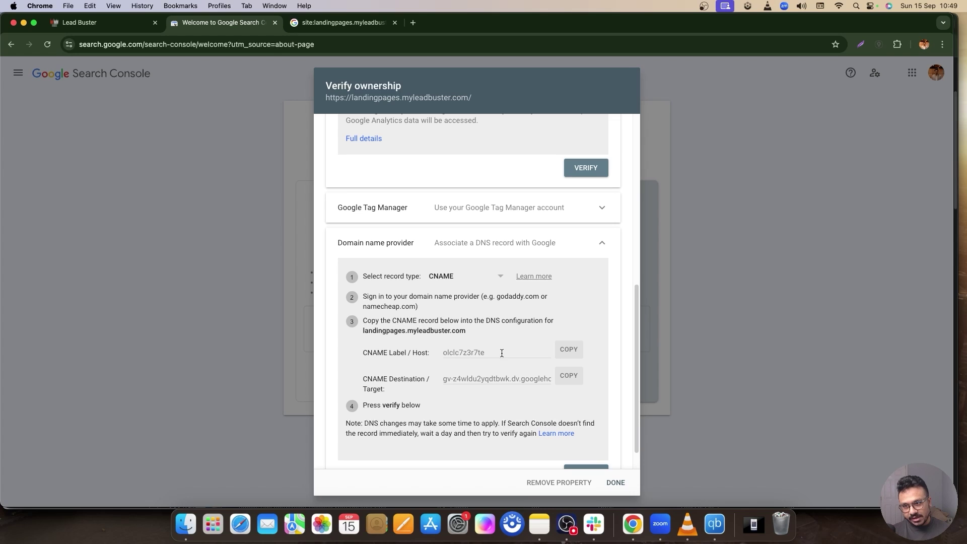
{"action": "left_click", "coordinate": [343, 22]}
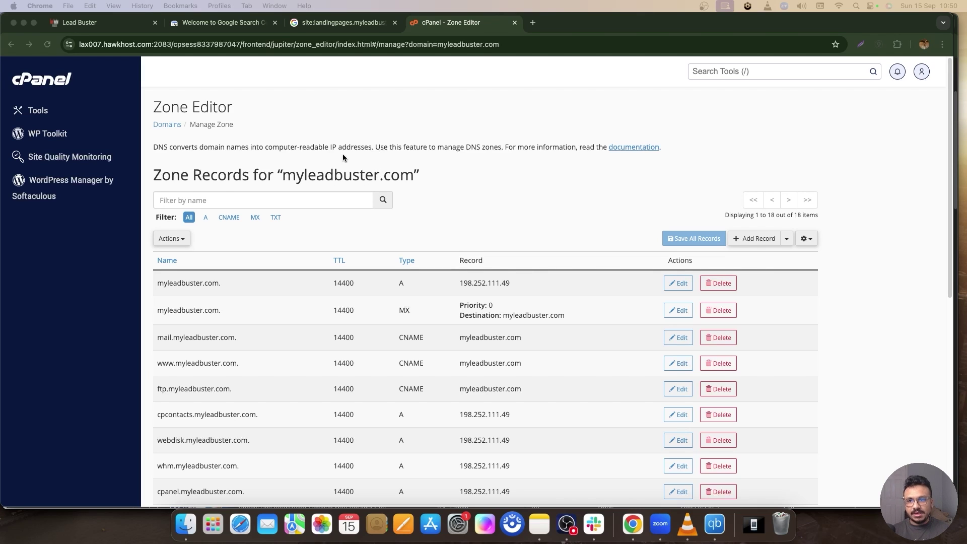
Step: Add a new zone record and paste Google's CNAME label into its Name
{"action": "left_click", "coordinate": [754, 238]}
{"action": "left_click", "coordinate": [343, 22]}
{"action": "left_click", "coordinate": [255, 23]}
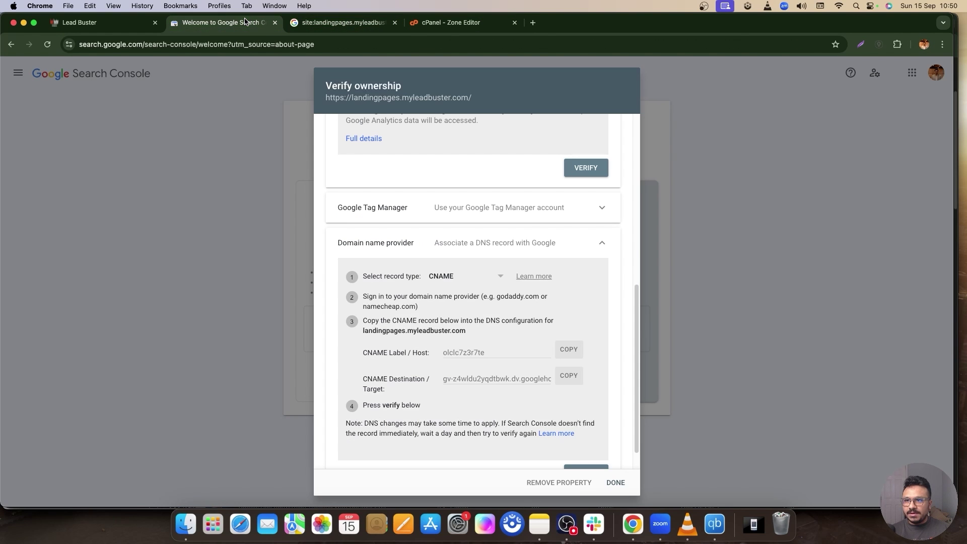
{"action": "left_click_drag", "start_coordinate": [255, 22], "coordinate": [347, 22]}
{"action": "left_click", "coordinate": [569, 350]}
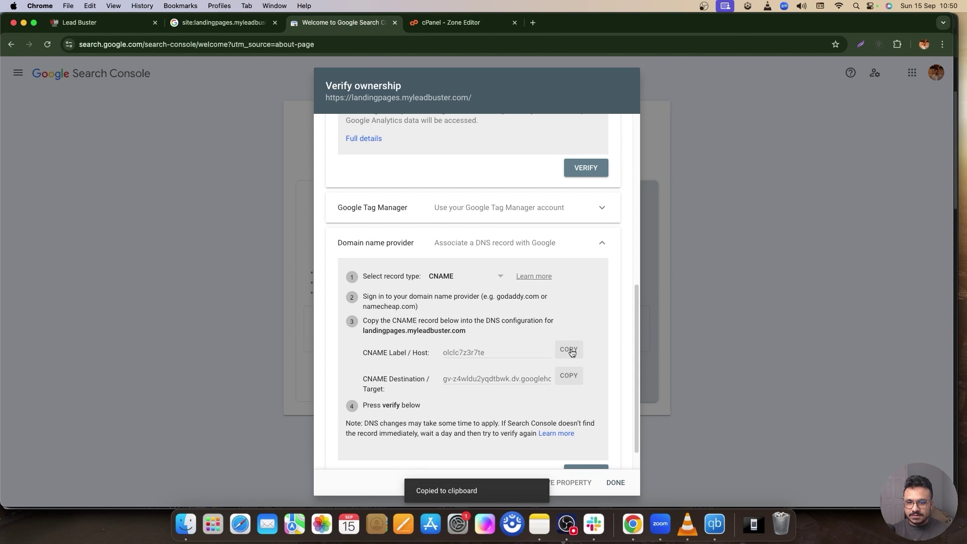
{"action": "left_click", "coordinate": [443, 22]}
{"action": "left_click", "coordinate": [244, 278]}
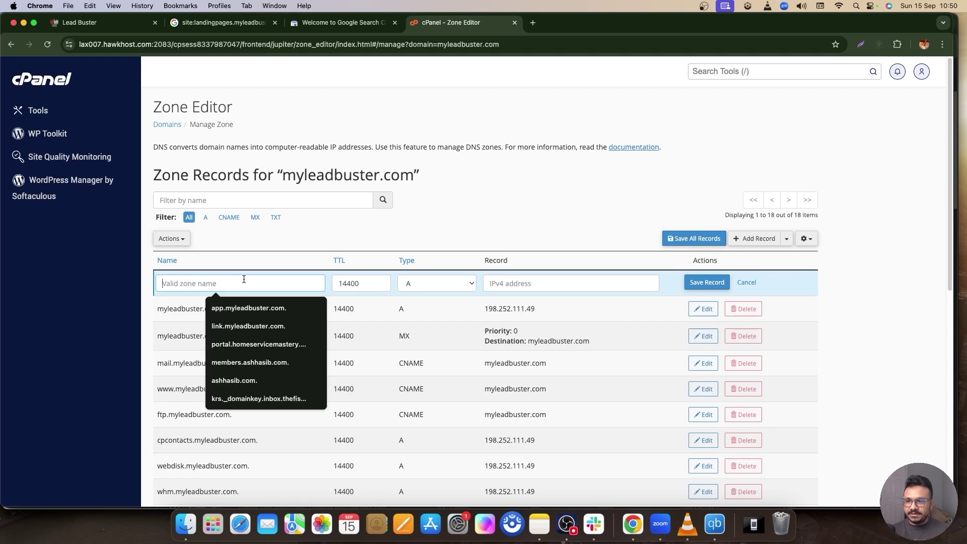
{"action": "key", "text": "super+v"}
{"action": "type", "text": "."}
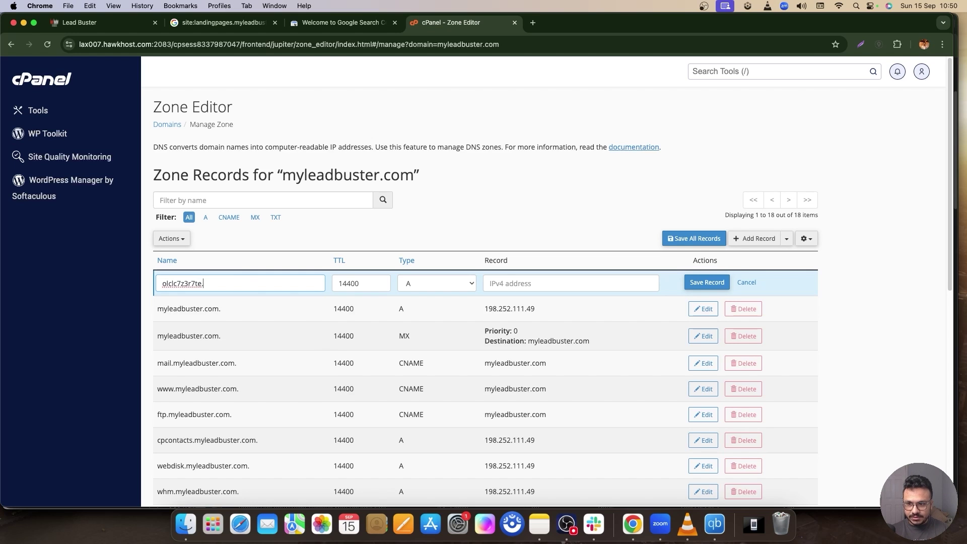
Step: Make the record name olclc7z3r7te.landingpages.myleadbuster.com and set its type to CNAME
{"action": "left_click", "coordinate": [222, 22]}
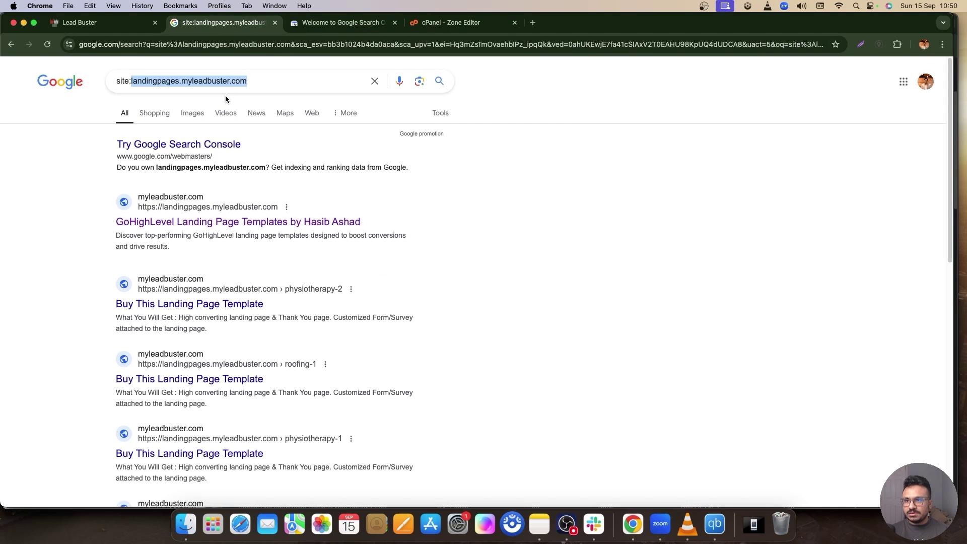
{"action": "key", "text": "super+c"}
{"action": "left_click", "coordinate": [443, 22]}
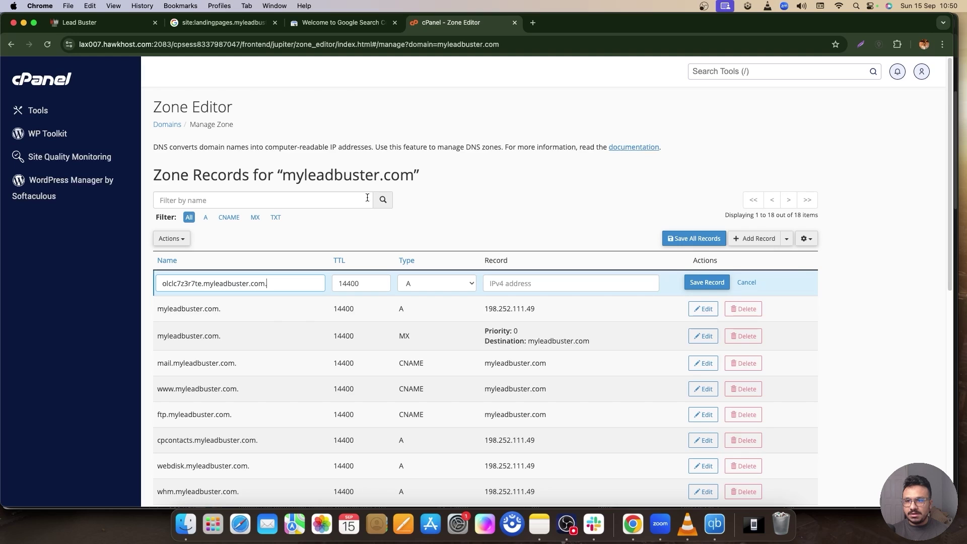
{"action": "left_click_drag", "start_coordinate": [205, 284], "coordinate": [300, 288]}
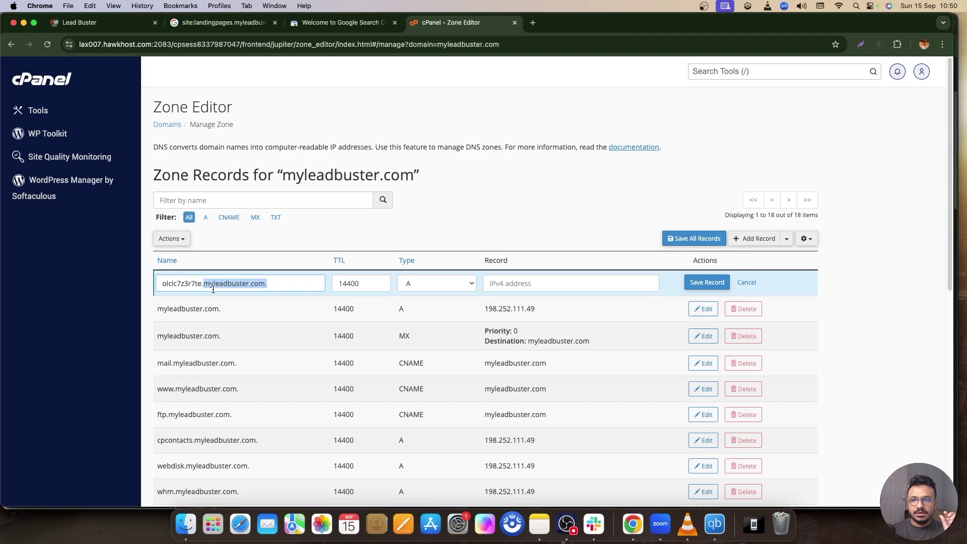
{"action": "key", "text": "super+v"}
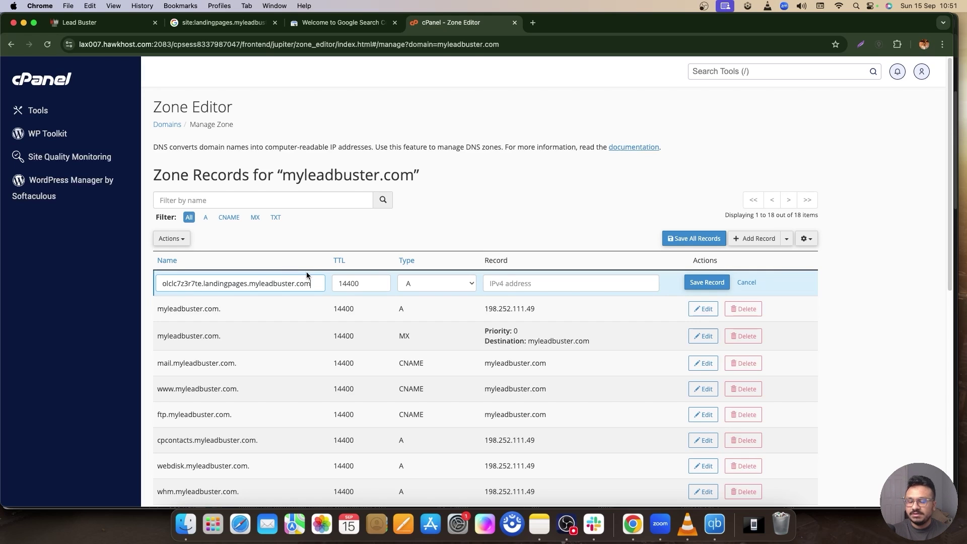
{"action": "left_click", "coordinate": [427, 286]}
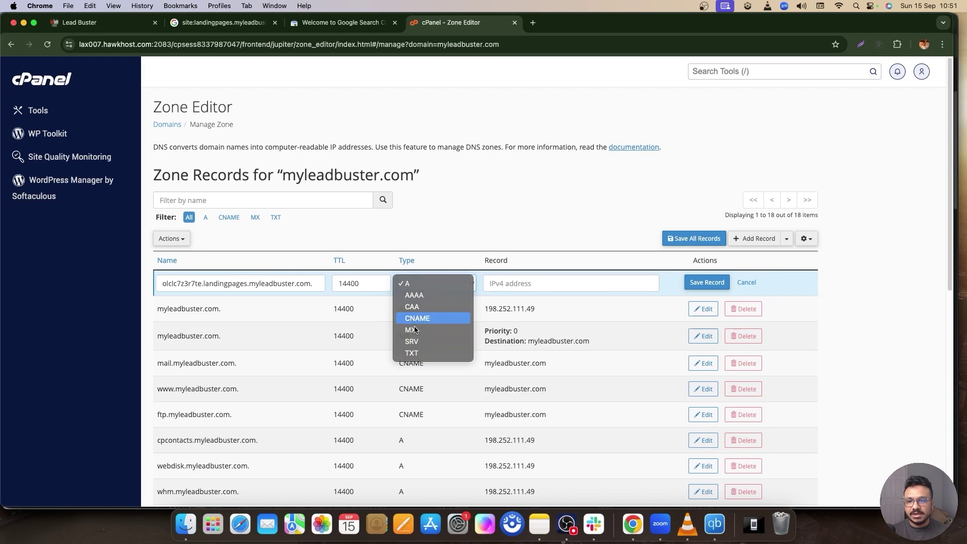
{"action": "left_click", "coordinate": [432, 318]}
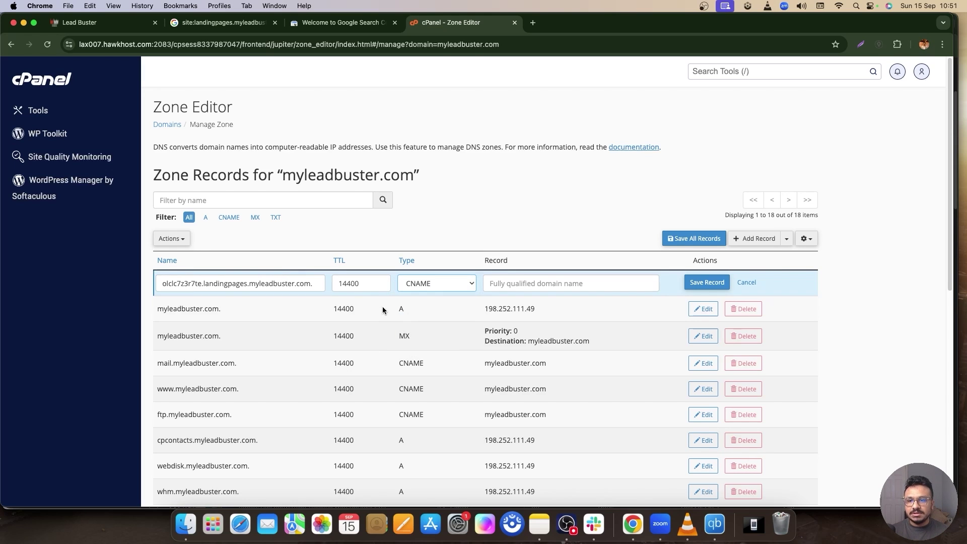
Step: Paste Google's googlehosted.com verification target into Record and save the CNAME record
{"action": "left_click", "coordinate": [343, 22]}
{"action": "left_click", "coordinate": [568, 378]}
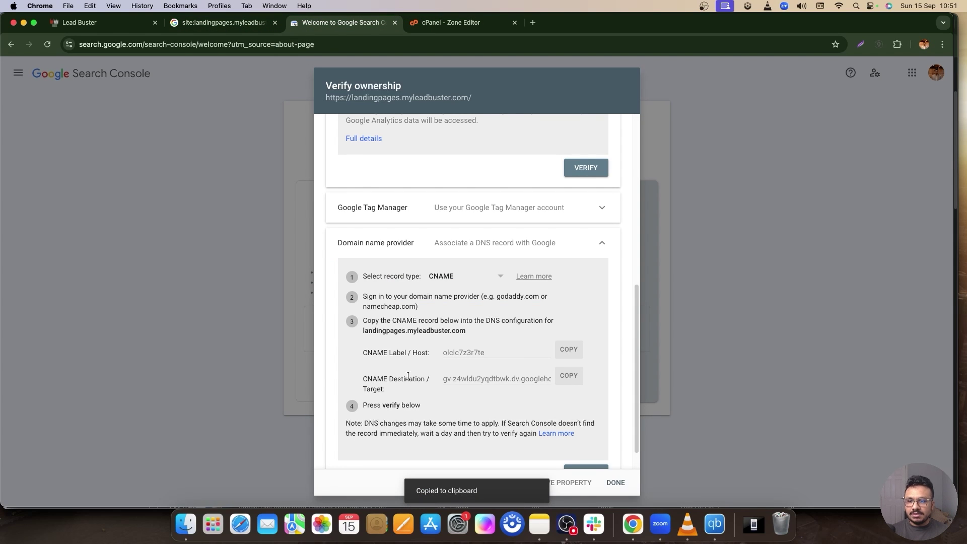
{"action": "left_click", "coordinate": [445, 23]}
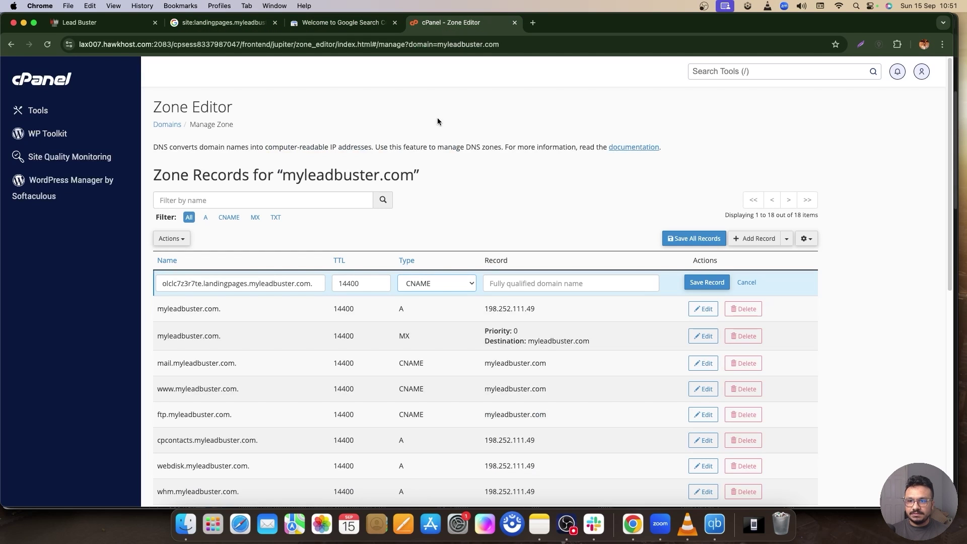
{"action": "left_click", "coordinate": [549, 284]}
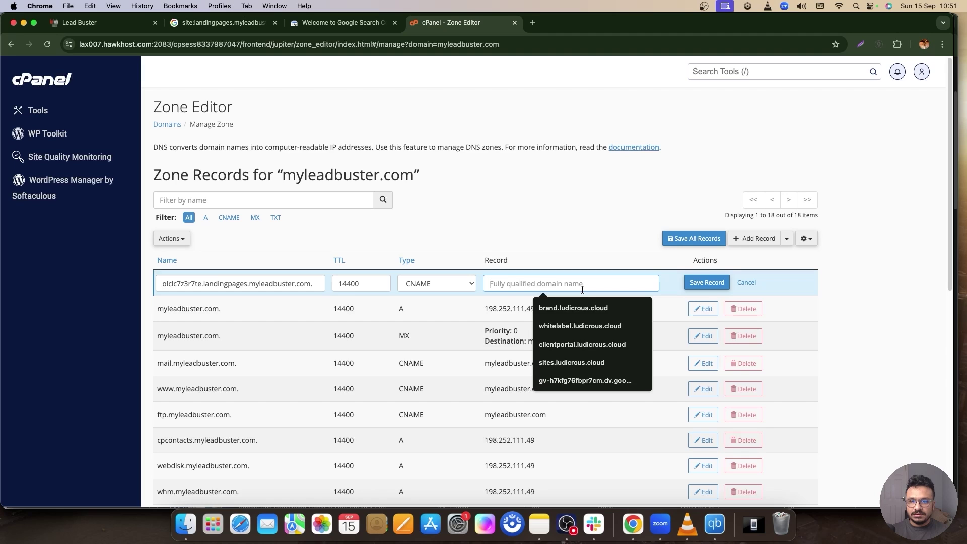
{"action": "key", "text": "super+v"}
{"action": "left_click", "coordinate": [706, 283]}
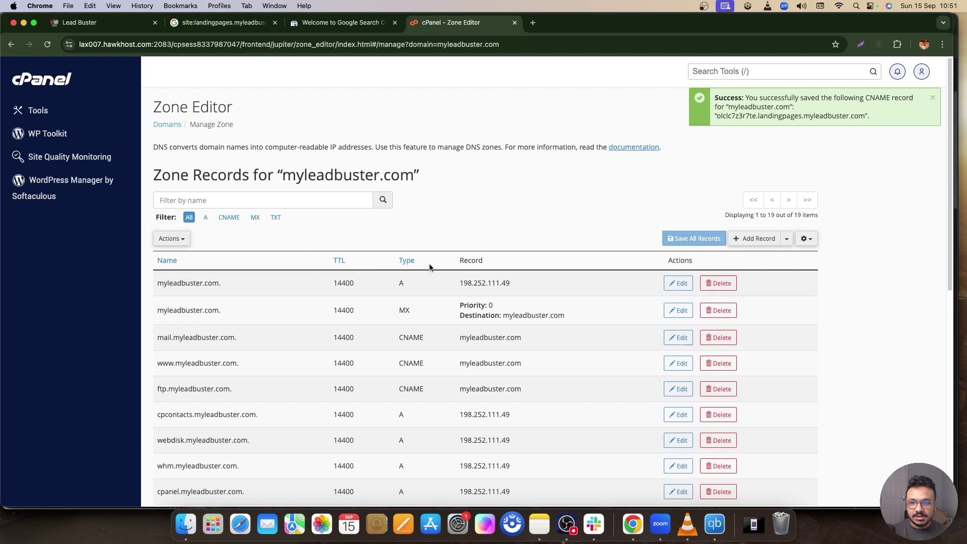
Step: Try VERIFY, dismiss the failure, and reselect CNAME as the record type
{"action": "left_click", "coordinate": [336, 22]}
{"action": "scroll", "coordinate": [554, 403], "scroll_direction": "down", "scroll_amount": 2}
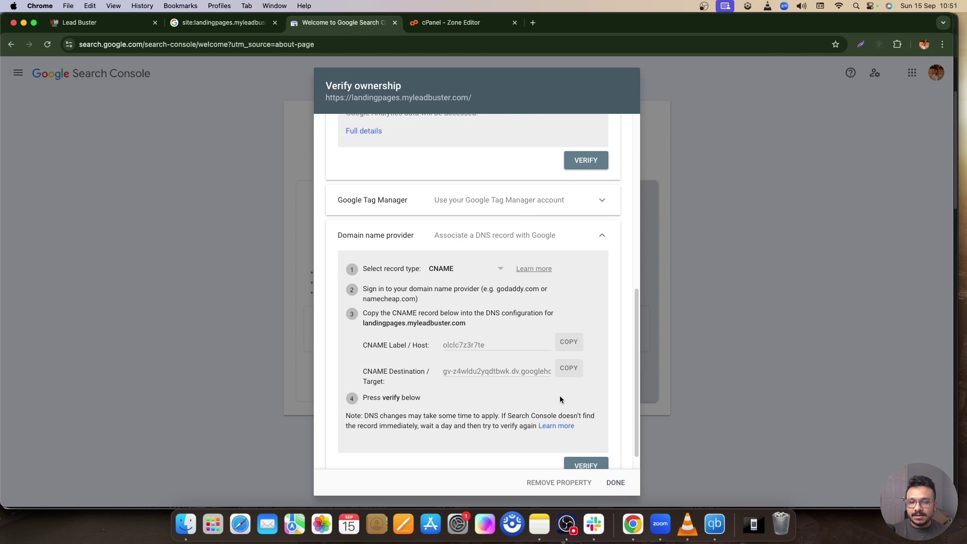
{"action": "left_click", "coordinate": [581, 446]}
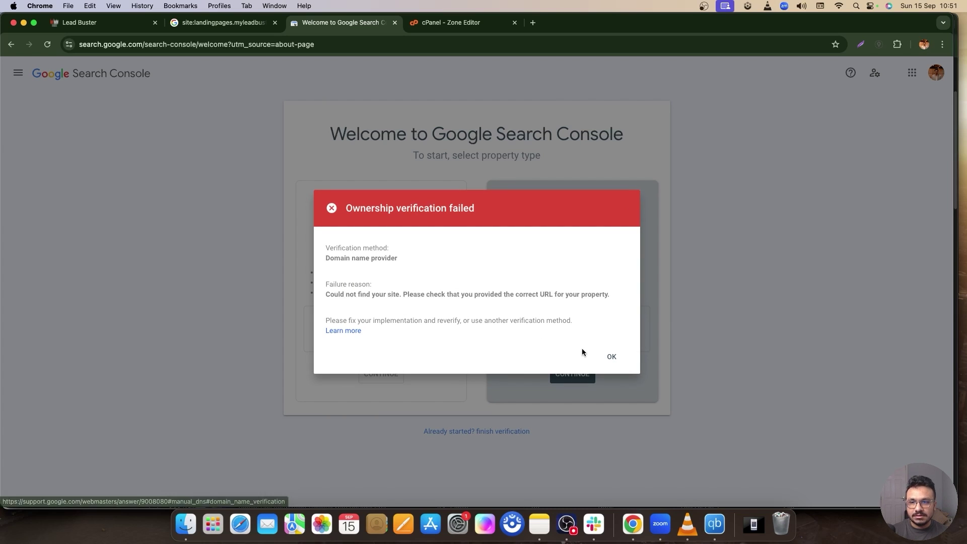
{"action": "left_click", "coordinate": [605, 355]}
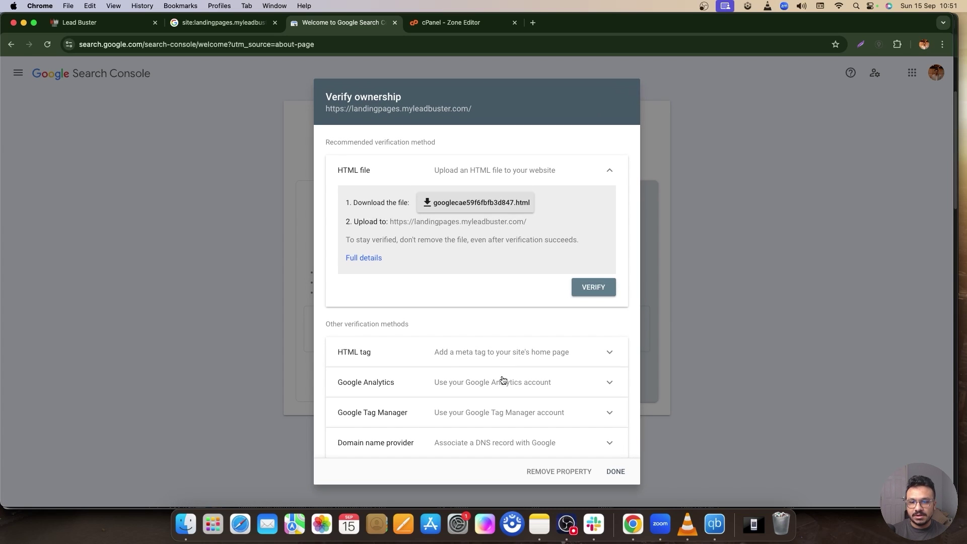
{"action": "scroll", "coordinate": [404, 437], "scroll_direction": "down", "scroll_amount": 4}
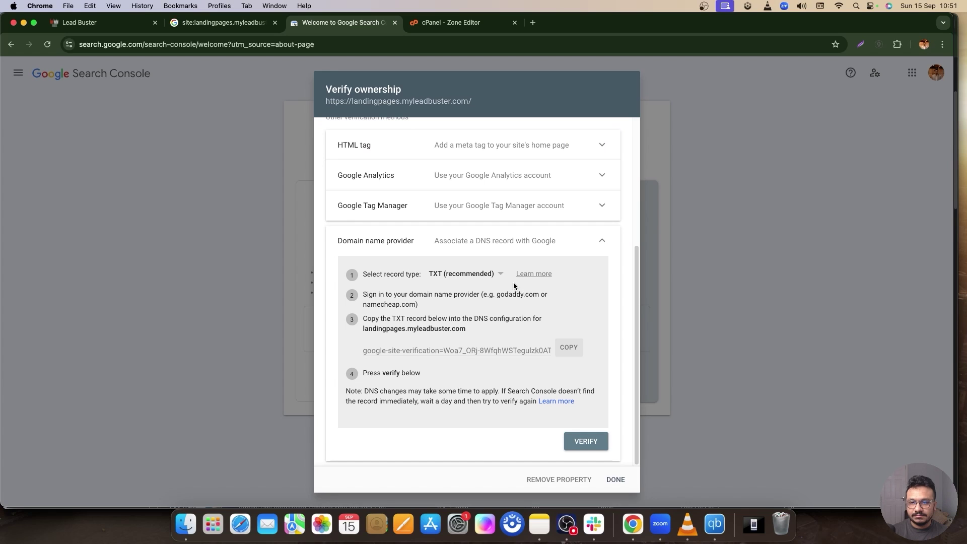
{"action": "left_click", "coordinate": [464, 277]}
{"action": "left_click", "coordinate": [458, 293]}
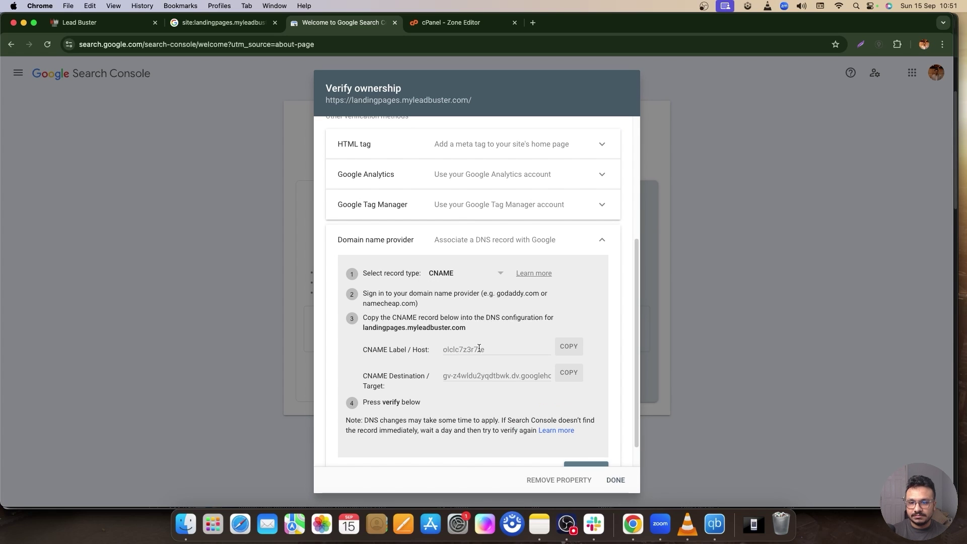
Step: Retry verification, dismiss the second failure, and bring back the CNAME instructions
{"action": "scroll", "coordinate": [590, 423], "scroll_direction": "down", "scroll_amount": 1}
{"action": "left_click", "coordinate": [584, 435]}
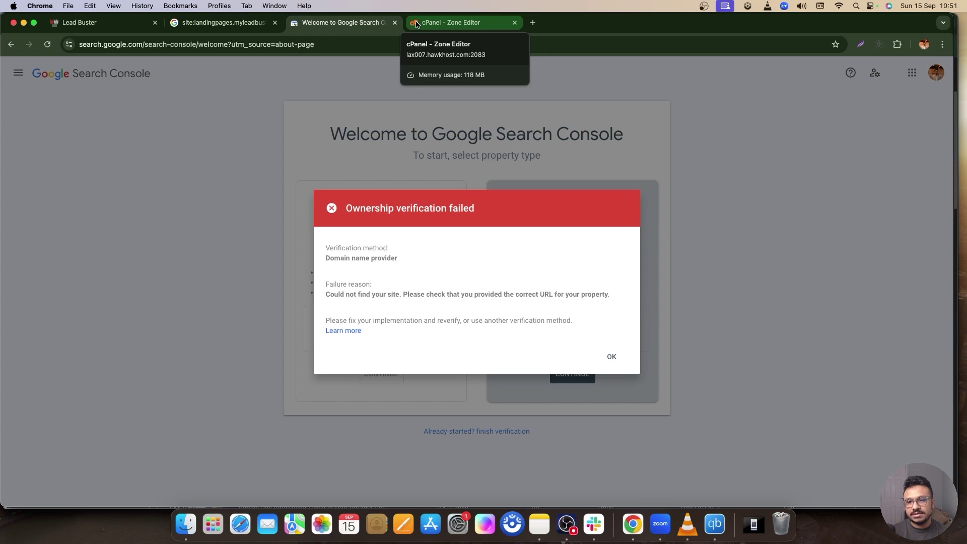
{"action": "left_click", "coordinate": [612, 356]}
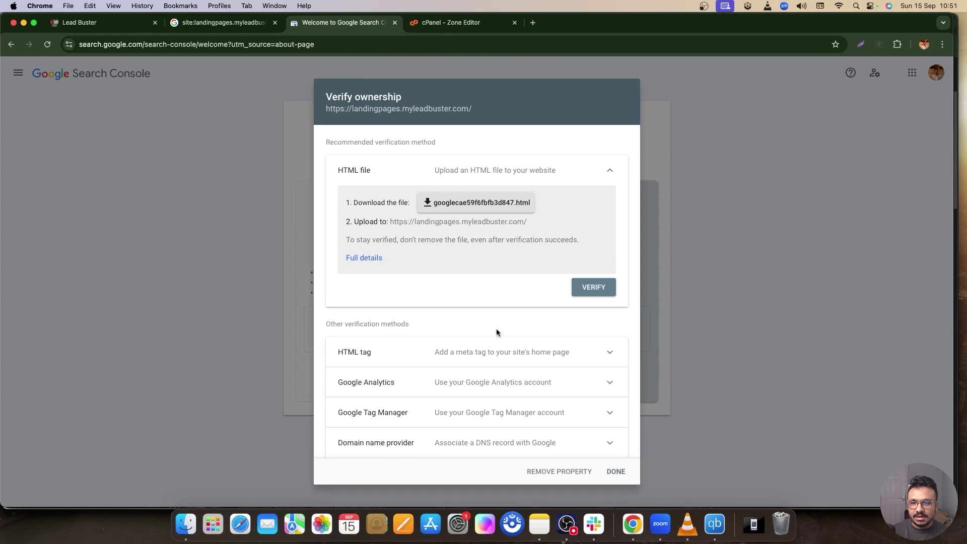
{"action": "left_click", "coordinate": [520, 441]}
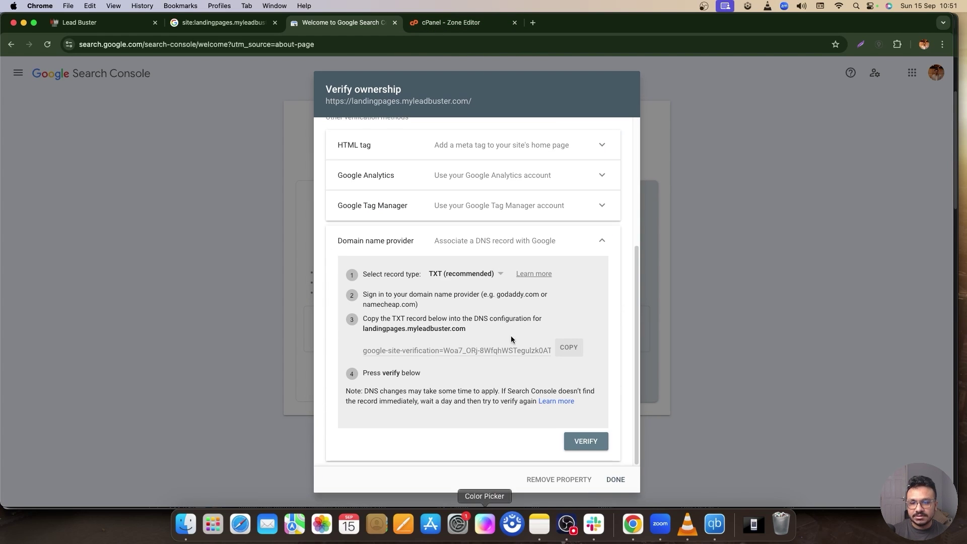
{"action": "left_click", "coordinate": [469, 274]}
{"action": "left_click", "coordinate": [466, 297]}
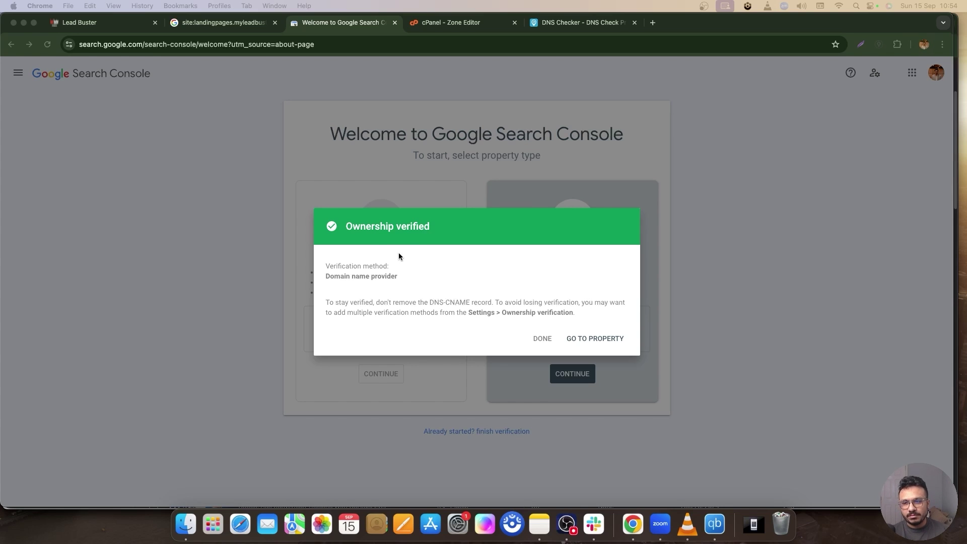
Step: Go to the verified landingpages.myleadbuster.com property's Overview page
{"action": "left_click", "coordinate": [582, 337]}
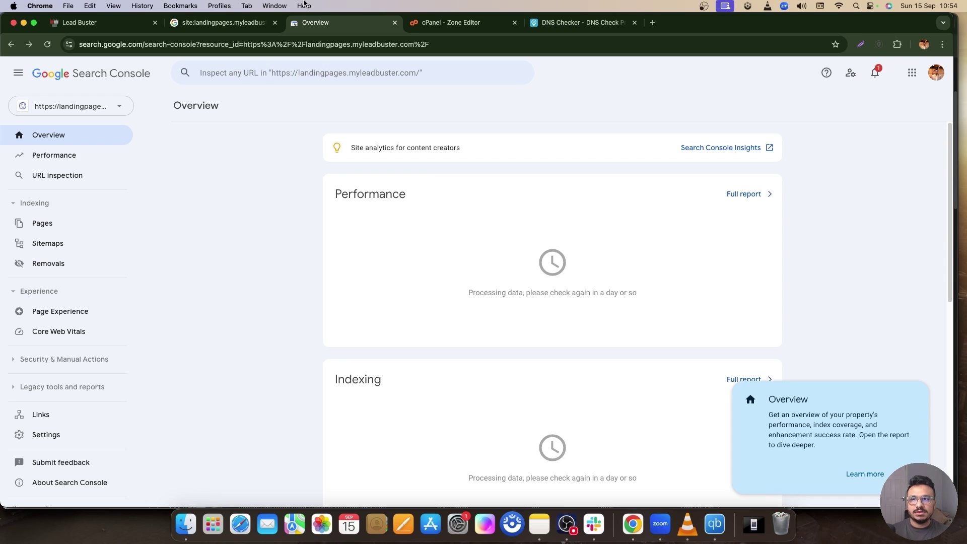
{"action": "left_click", "coordinate": [654, 24]}
{"action": "key", "text": "super+v"}
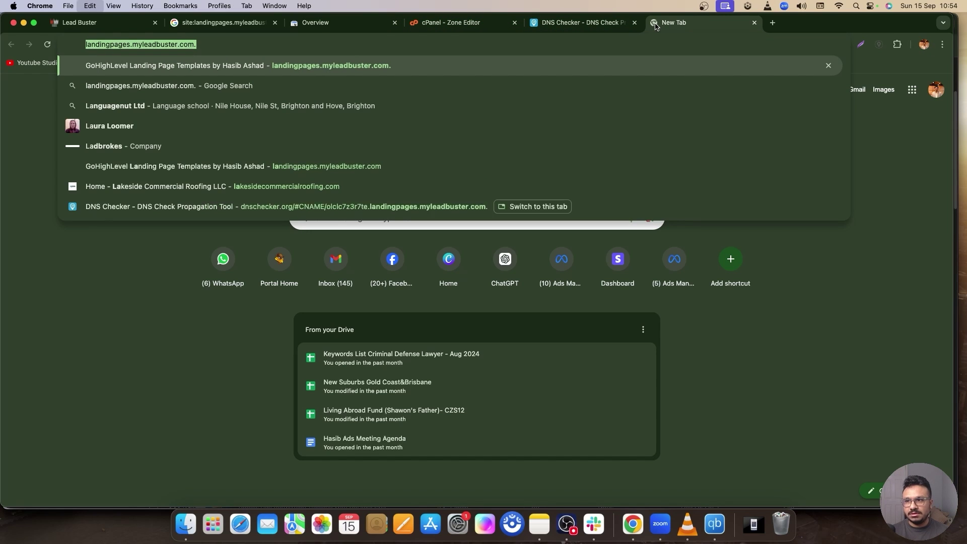
{"action": "left_click", "coordinate": [343, 24]}
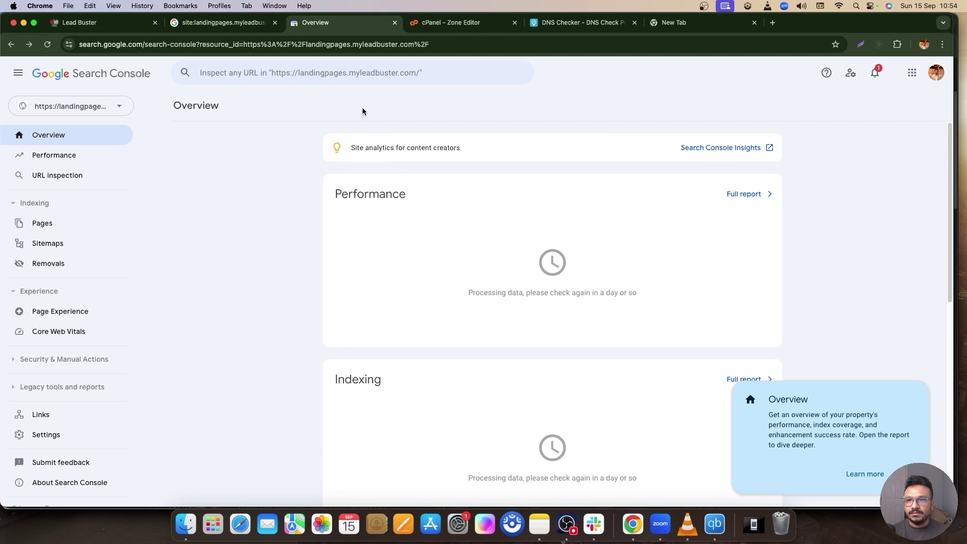
{"action": "left_click", "coordinate": [364, 73]}
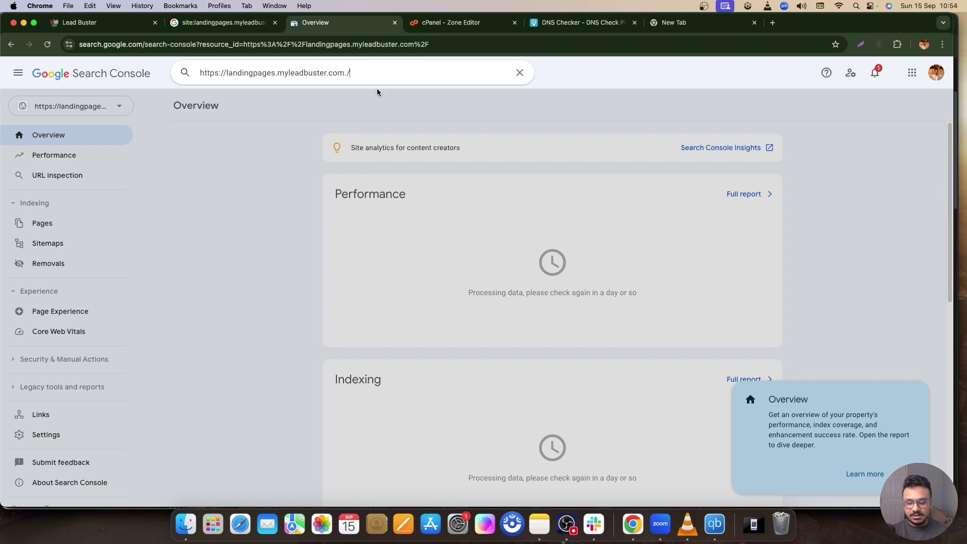
{"action": "key", "text": "Return"}
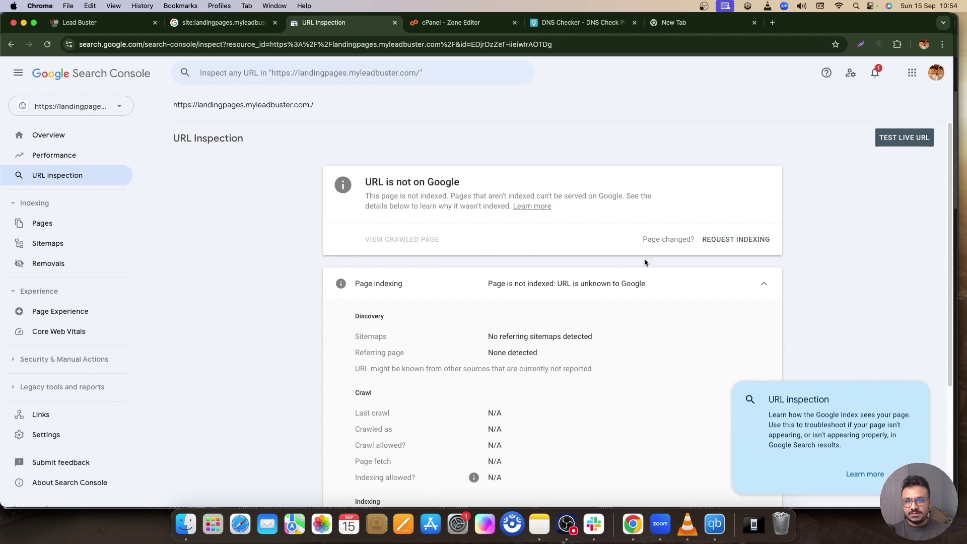
{"action": "left_click", "coordinate": [758, 240]}
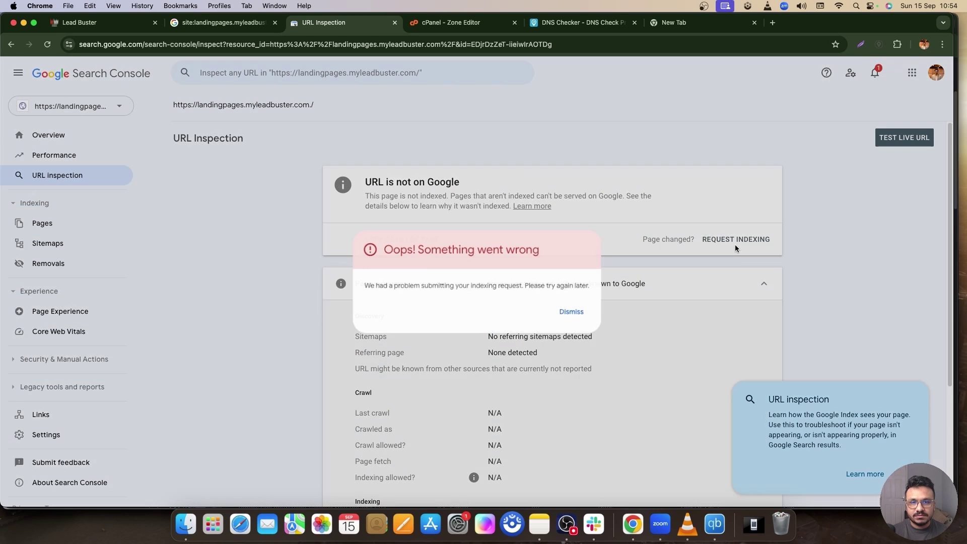
{"action": "left_click", "coordinate": [578, 314]}
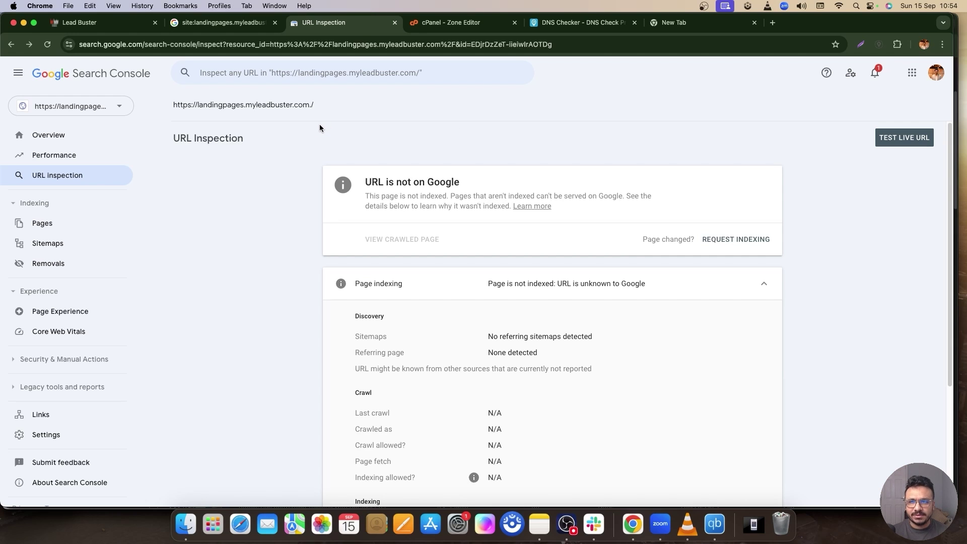
{"action": "left_click", "coordinate": [312, 74]}
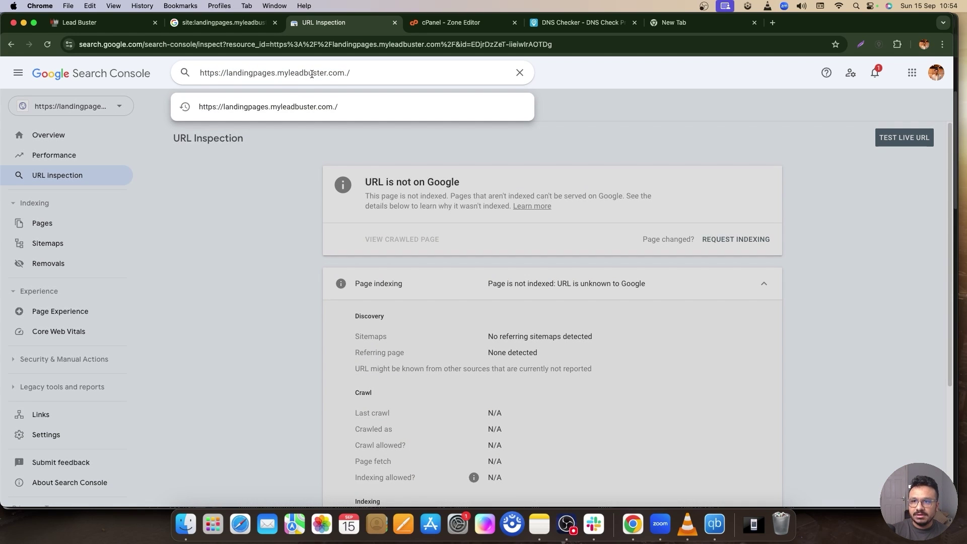
{"action": "key", "text": "Return"}
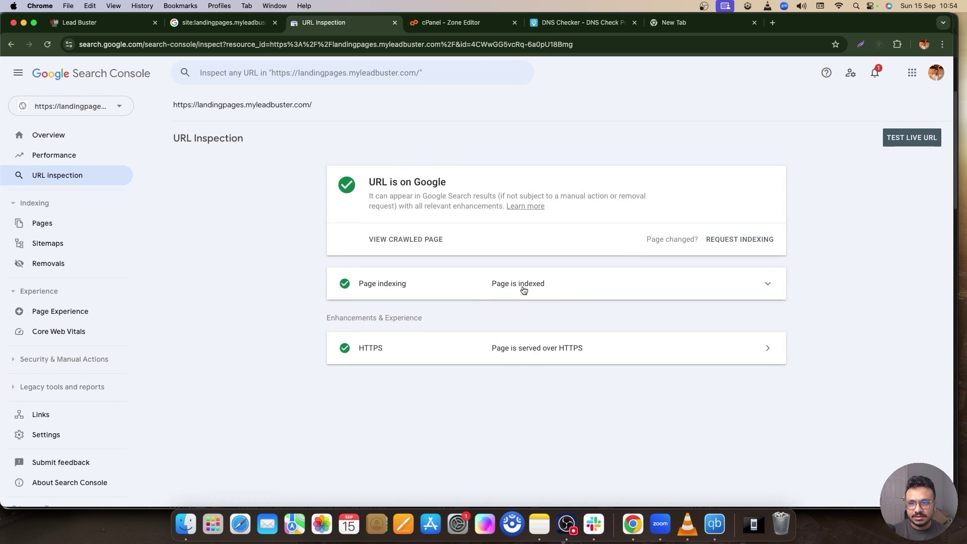
{"action": "left_click", "coordinate": [756, 240]}
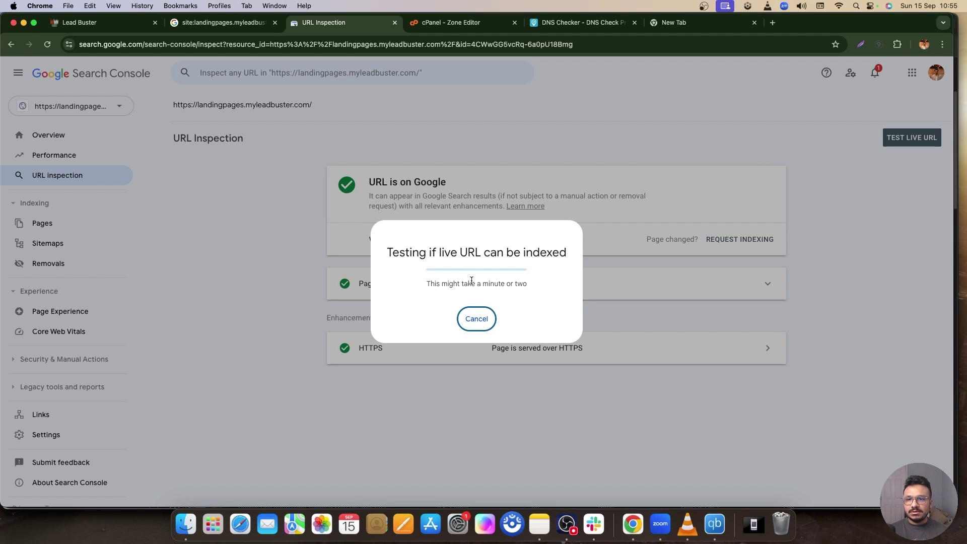
{"action": "left_click", "coordinate": [342, 103]}
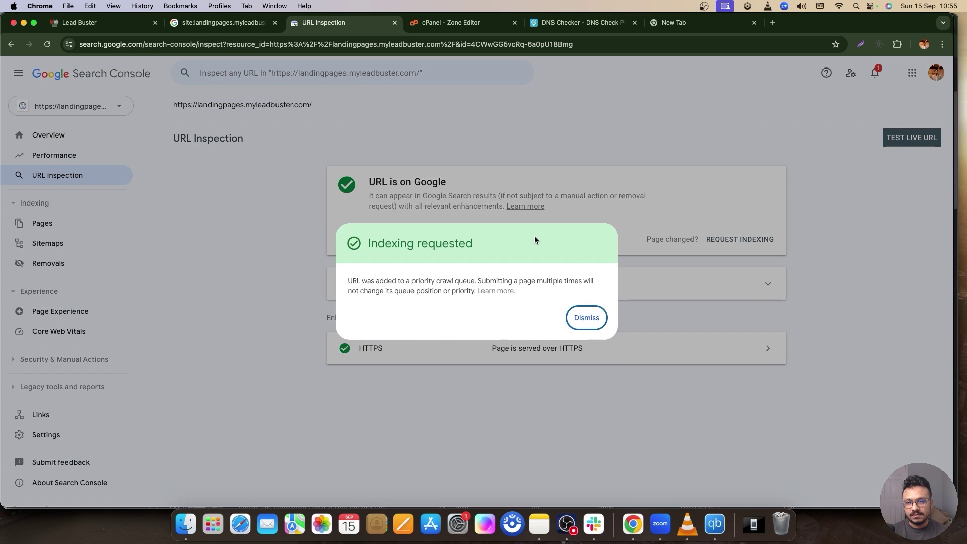
{"action": "left_click", "coordinate": [591, 317]}
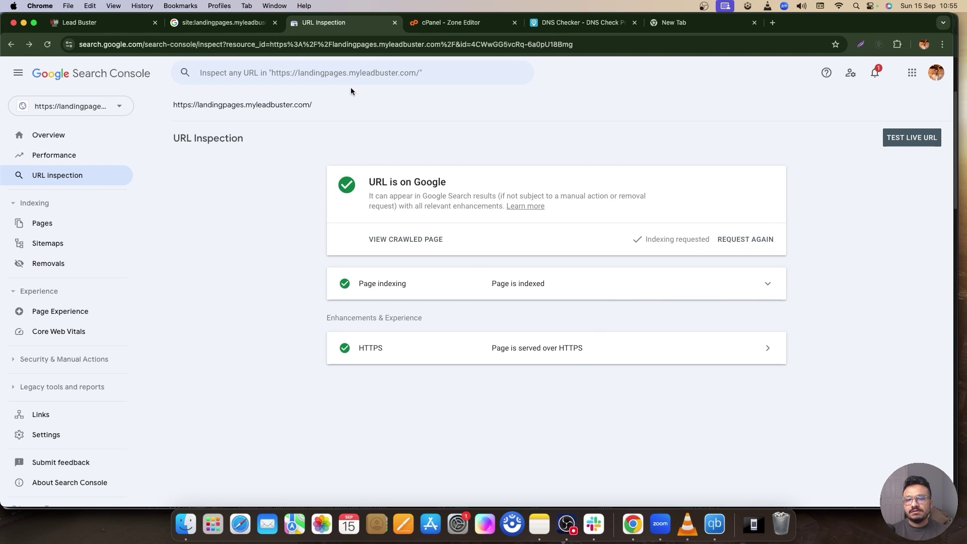